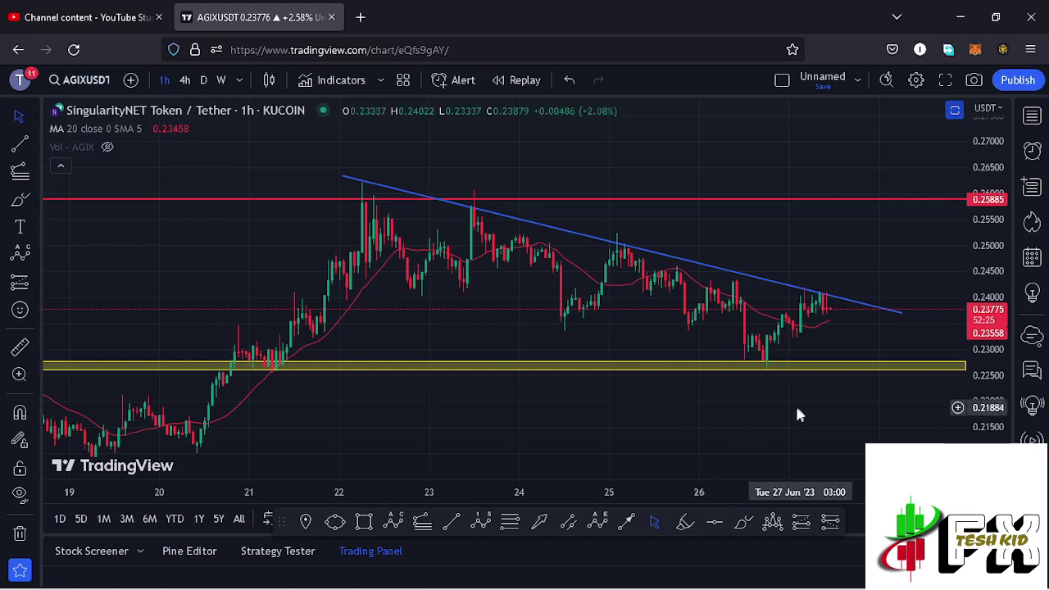
# Step: Brush a path breaking above the blue descending trendline, retesting it and rising to the 0.25885 resistance, and remove it
pyautogui.click(744, 525)
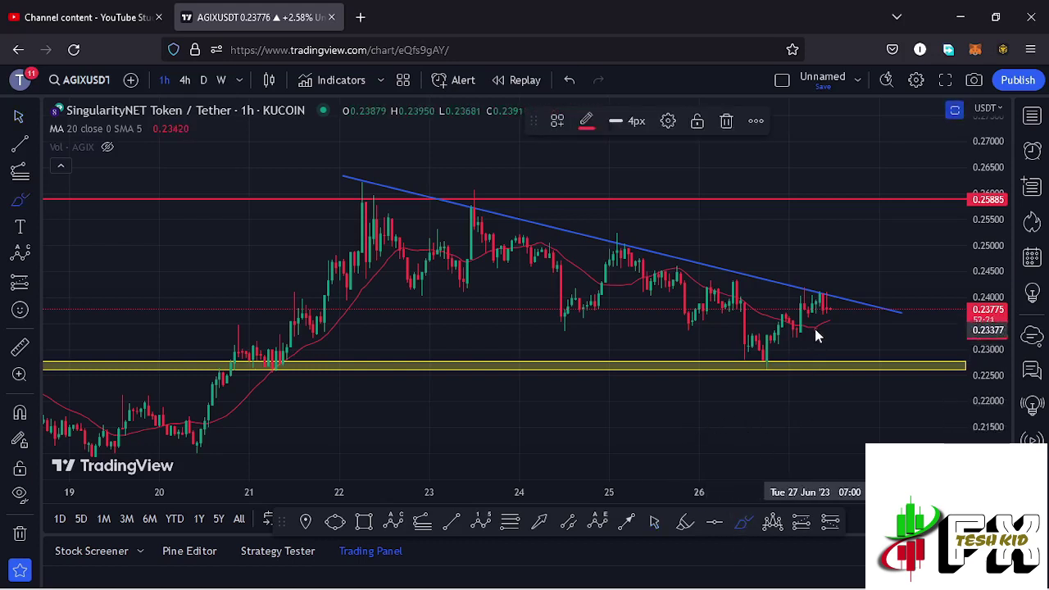
pyautogui.moveTo(816, 328)
pyautogui.mouseDown()
pyautogui.moveTo(840, 277)
pyautogui.moveTo(851, 299)
pyautogui.mouseUp()
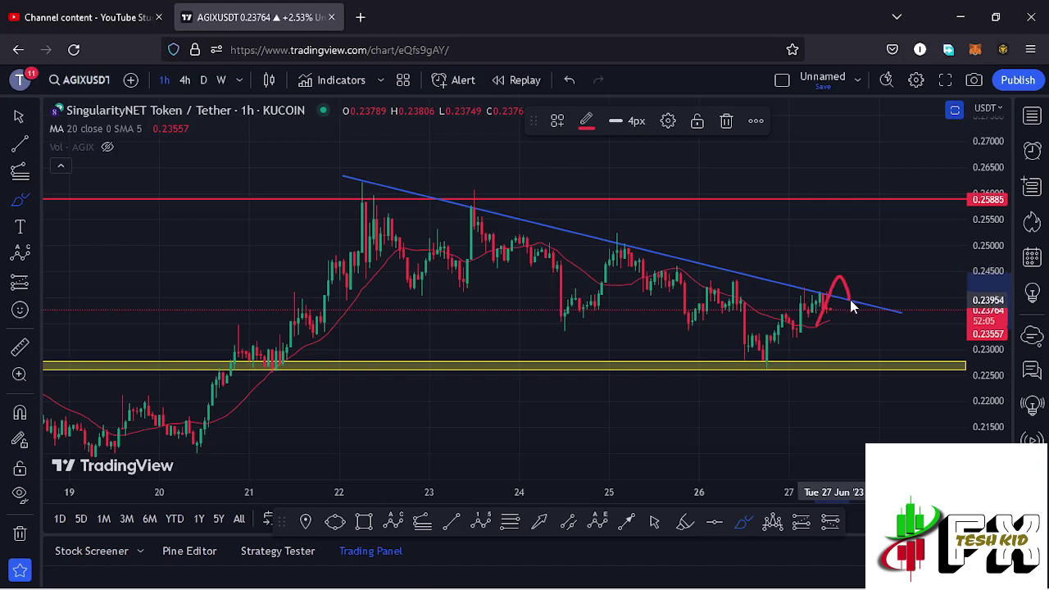
pyautogui.moveTo(850, 299); pyautogui.dragTo(888, 202)
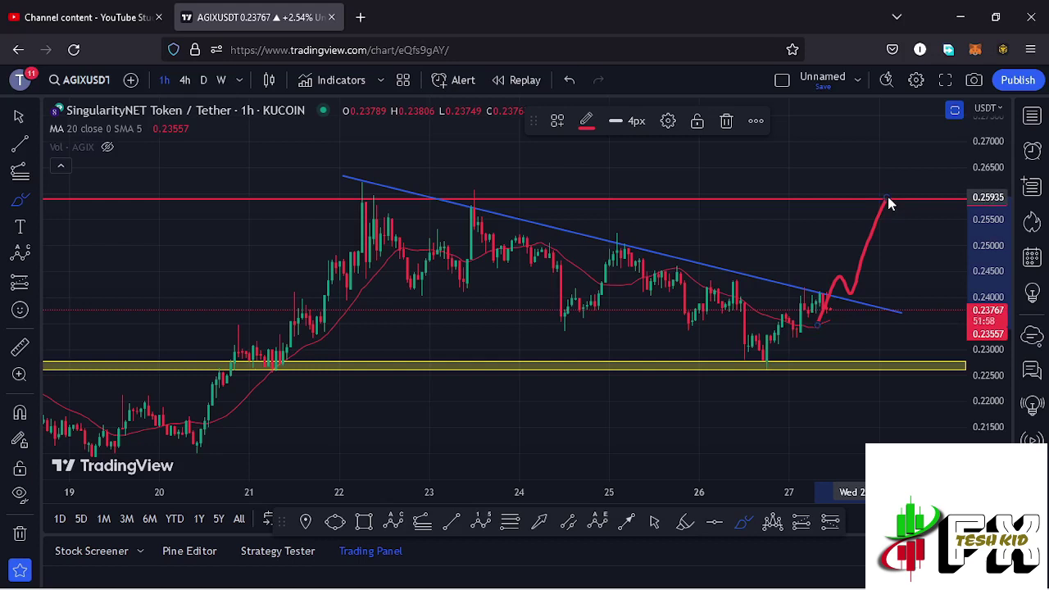
pyautogui.moveTo(888, 202); pyautogui.dragTo(886, 200)
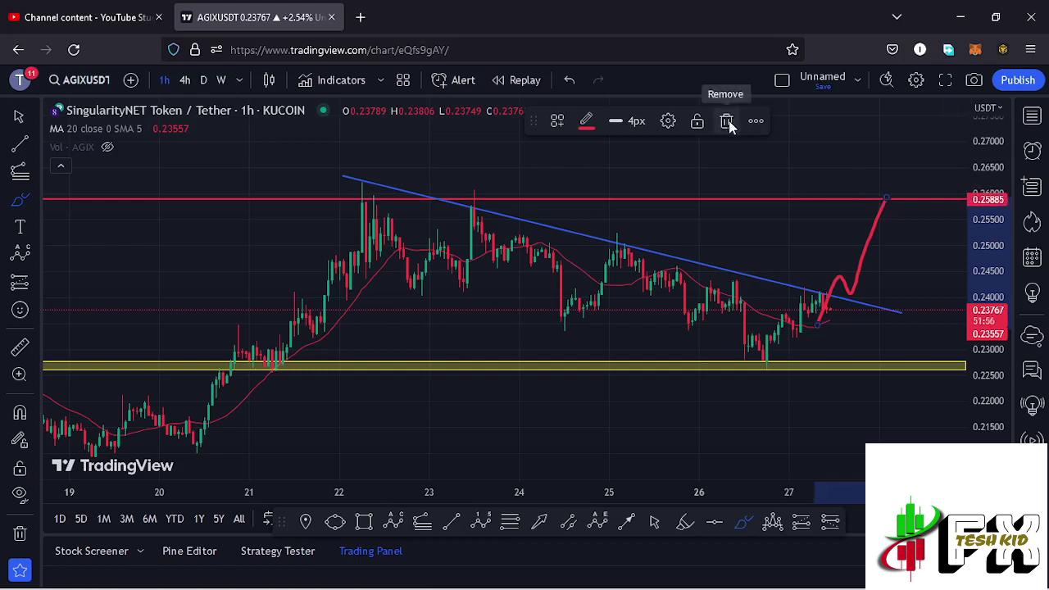
pyautogui.click(727, 122)
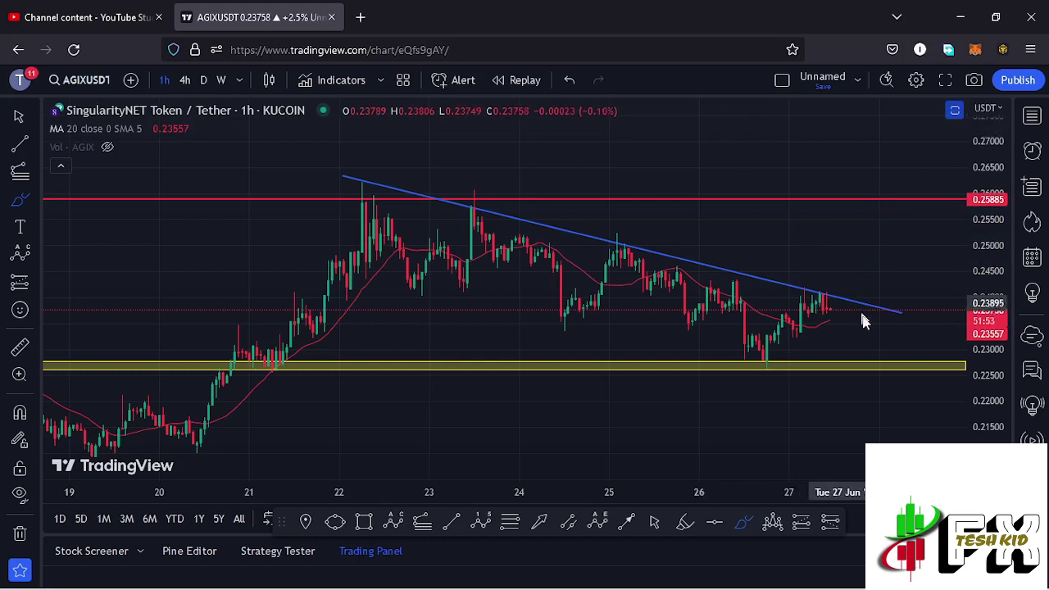
# Step: Brush and remove two bearish paths: a dip to the yellow support zone and back to the trendline, and a drop below that zone
pyautogui.moveTo(826, 301); pyautogui.dragTo(828, 293)
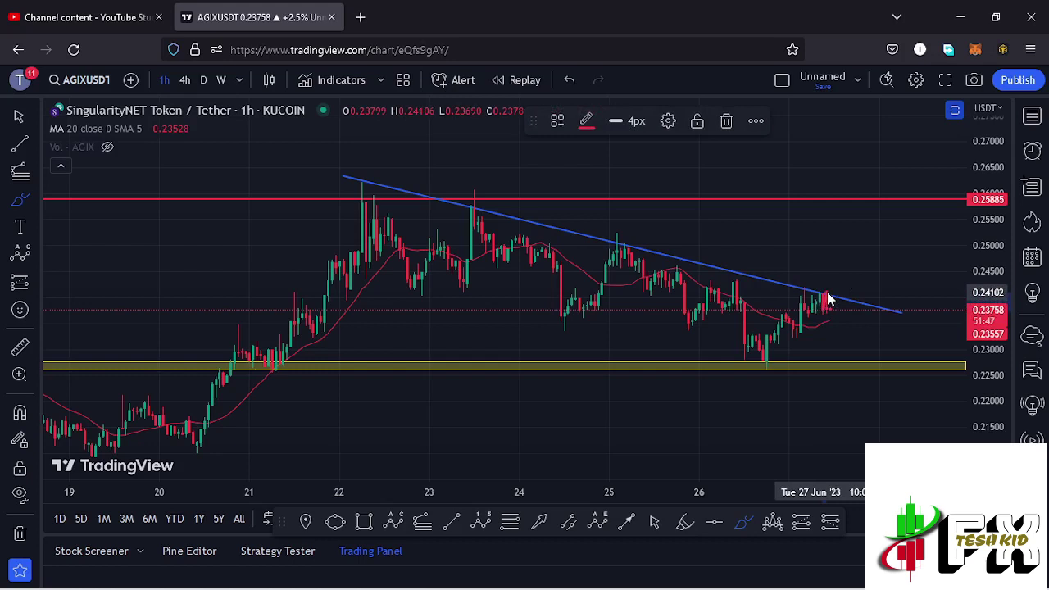
pyautogui.moveTo(828, 299); pyautogui.dragTo(839, 328)
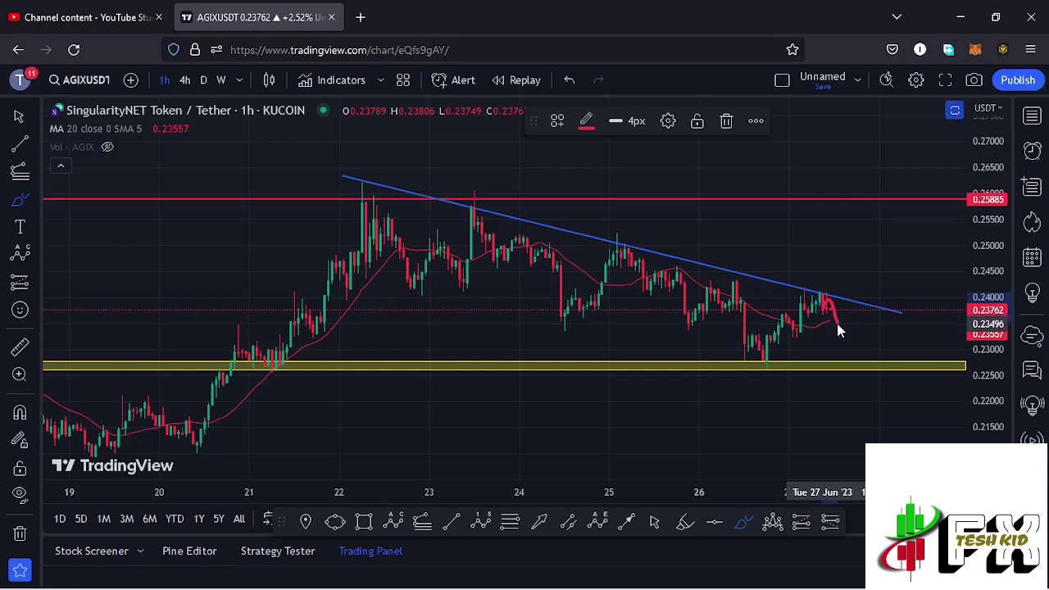
pyautogui.moveTo(837, 327); pyautogui.dragTo(839, 367)
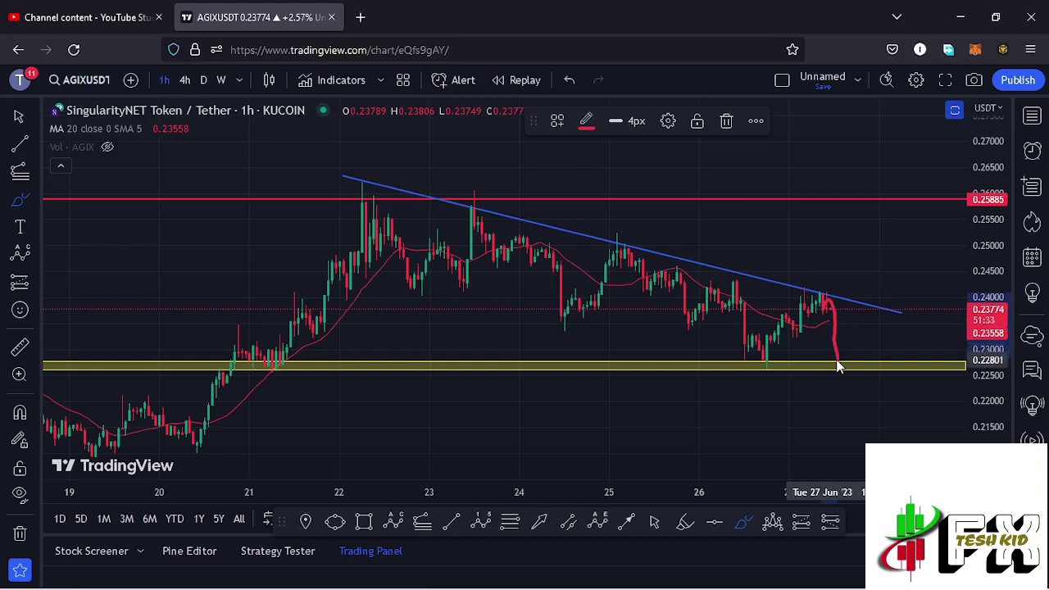
pyautogui.moveTo(842, 361); pyautogui.dragTo(857, 310)
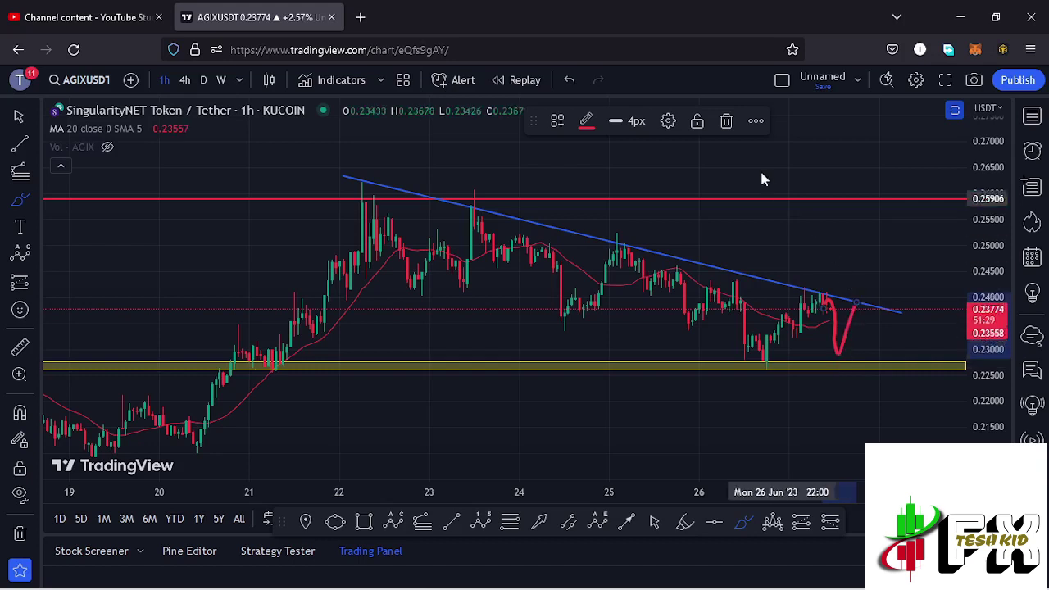
pyautogui.click(726, 120)
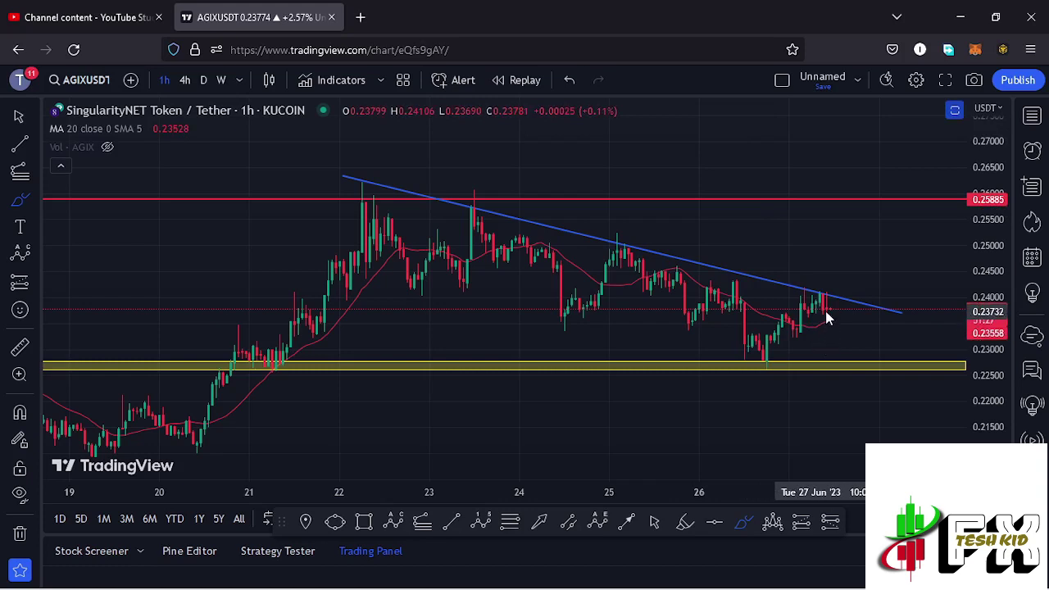
pyautogui.moveTo(826, 309)
pyautogui.mouseDown()
pyautogui.moveTo(839, 390)
pyautogui.moveTo(853, 367)
pyautogui.moveTo(852, 416)
pyautogui.mouseUp()
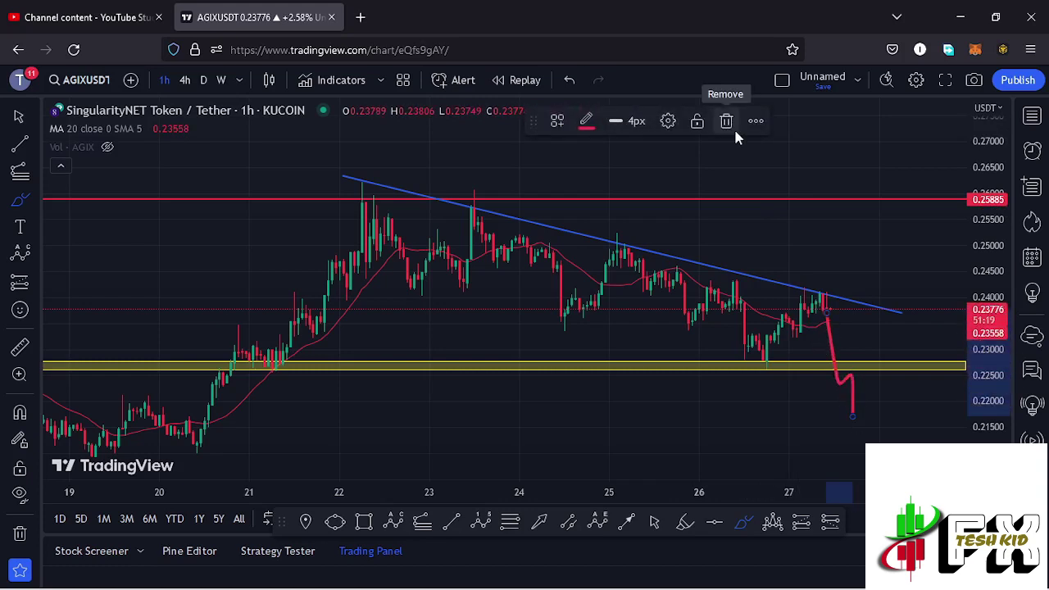
pyautogui.click(734, 122)
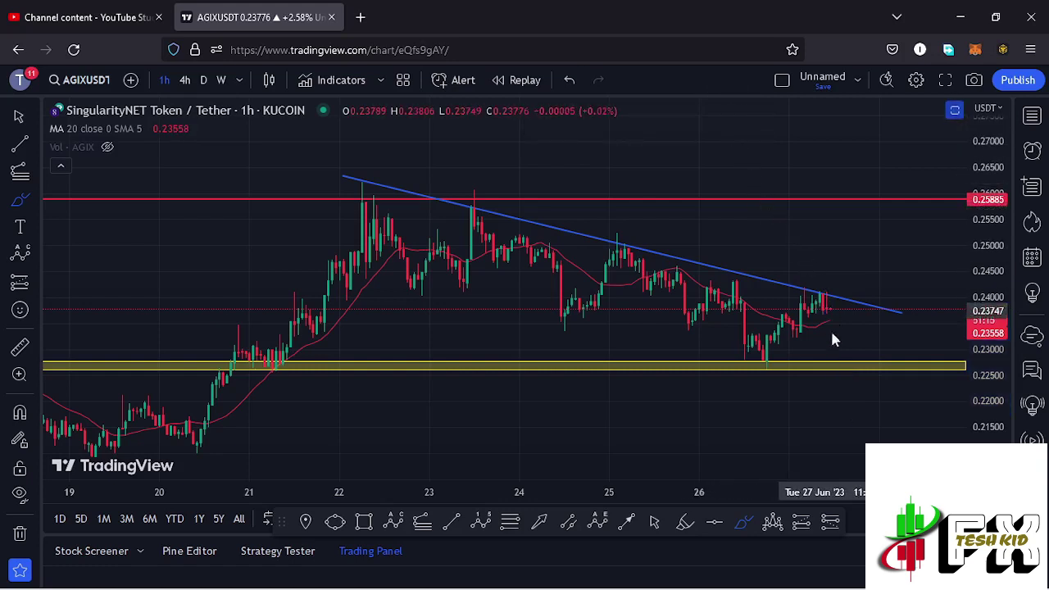
# Step: Delete the blue descending trendline from the chart
pyautogui.click(655, 522)
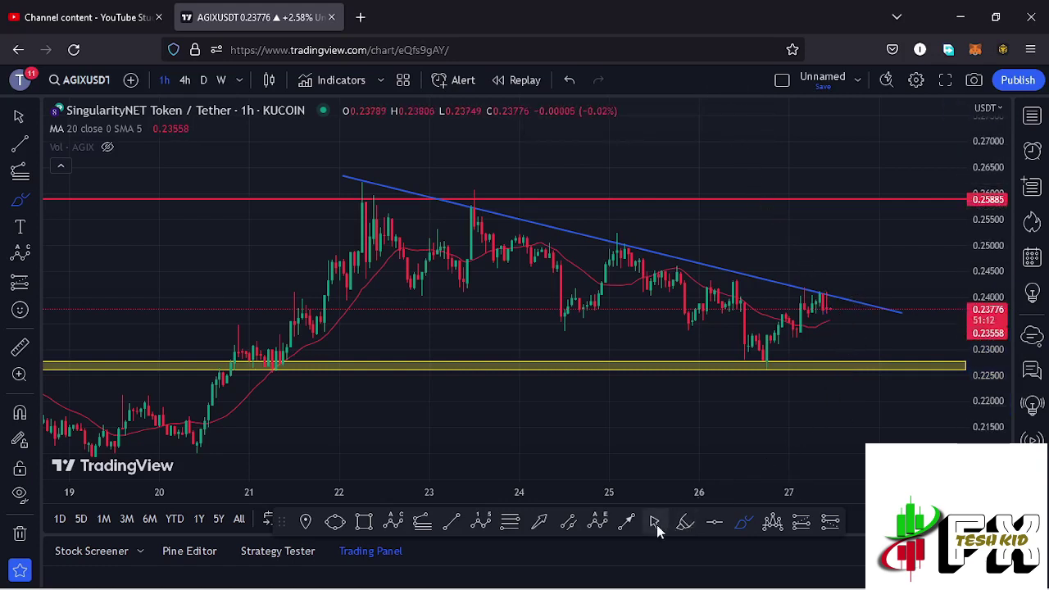
pyautogui.click(900, 312)
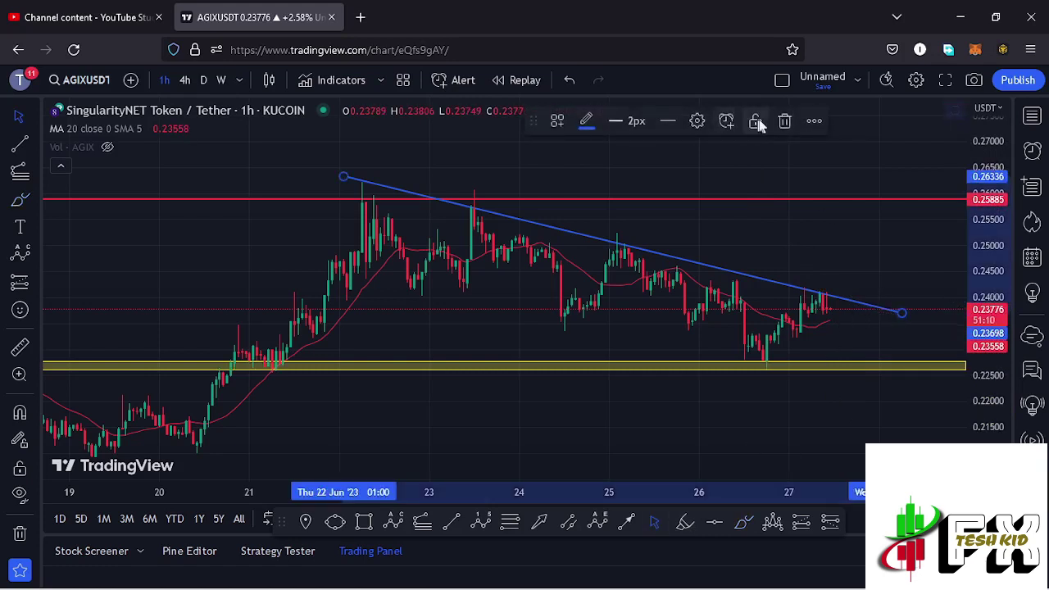
pyautogui.click(786, 121)
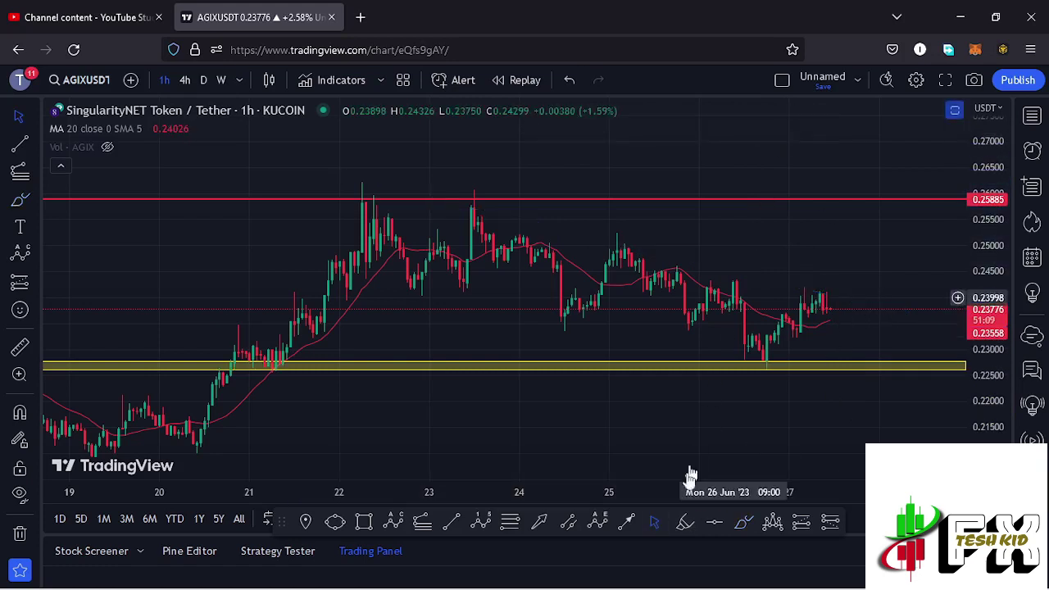
# Step: Draw a descending parallel channel around the candles from the 22 June high to 27 June and raise its starting corner slightly
pyautogui.click(569, 524)
pyautogui.click(364, 194)
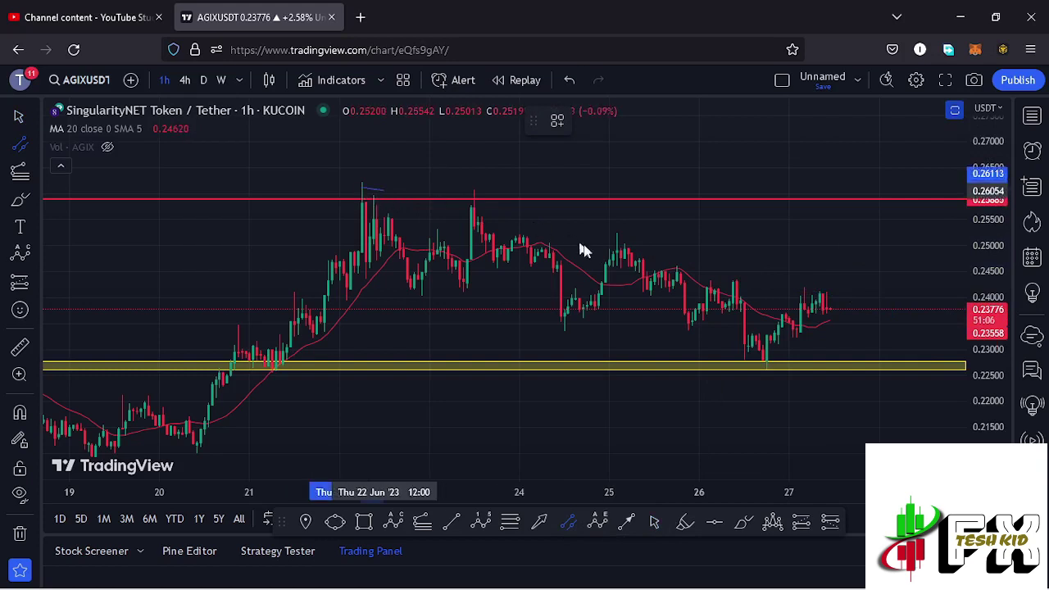
pyautogui.click(863, 294)
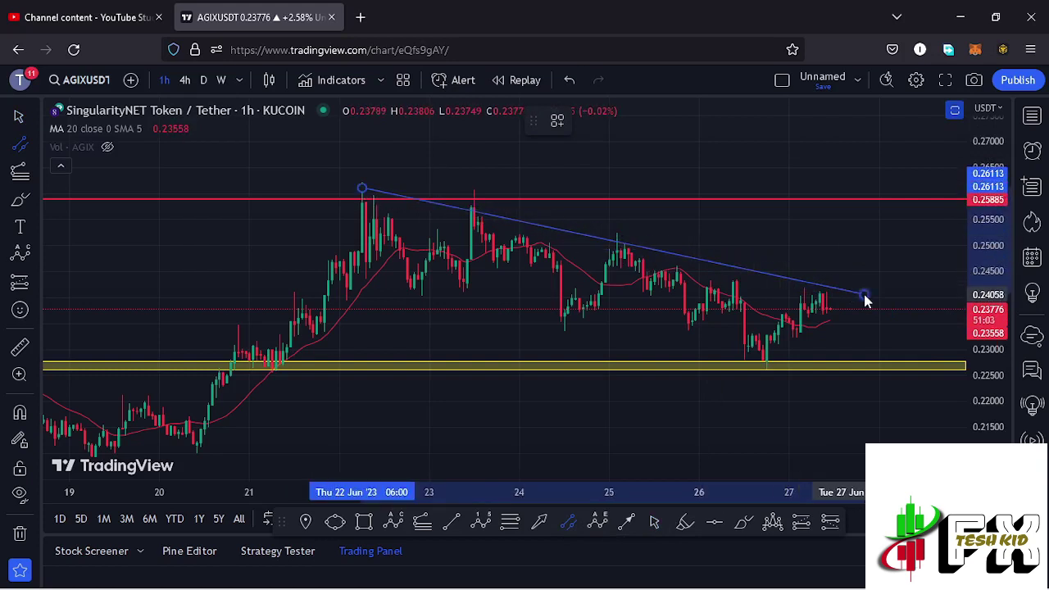
pyautogui.click(797, 377)
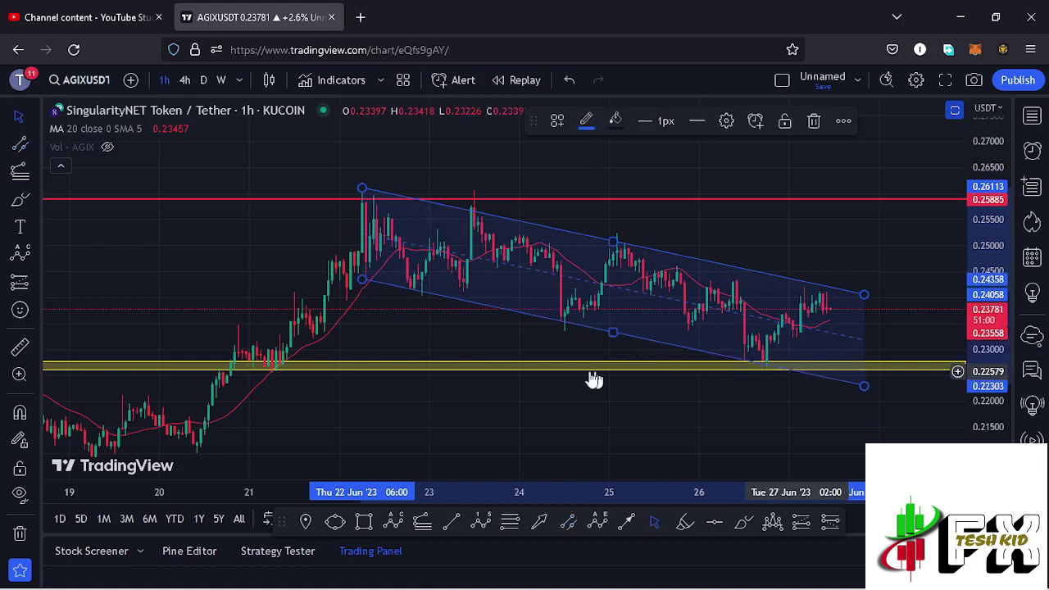
pyautogui.moveTo(364, 194); pyautogui.dragTo(358, 181)
# Step: Brush a bearish path from the latest candles down through the yellow support zone and the channel's lower boundary
pyautogui.moveTo(863, 220); pyautogui.dragTo(785, 175)
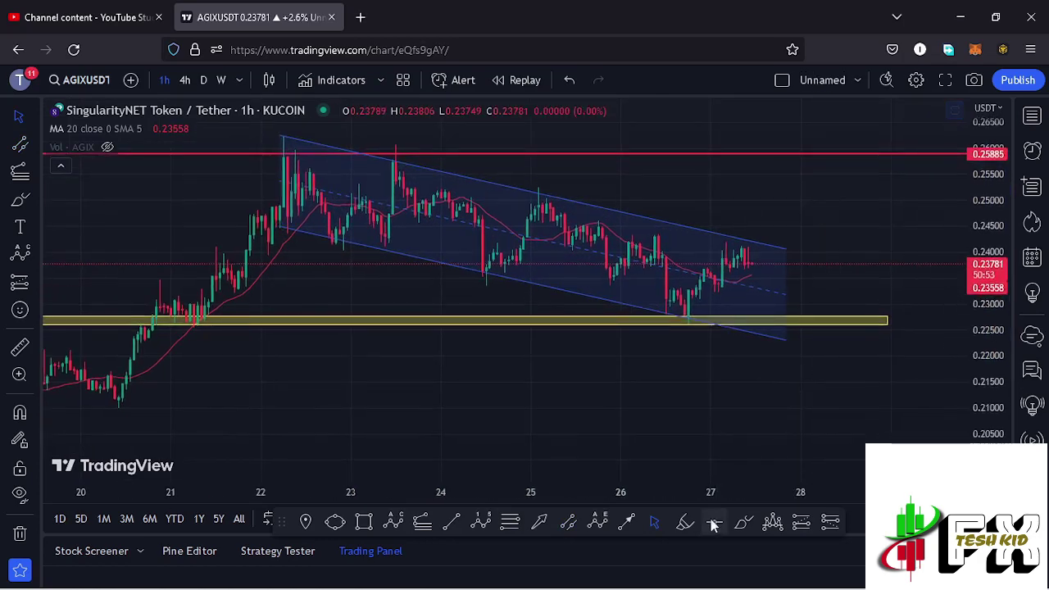
pyautogui.click(744, 522)
pyautogui.moveTo(741, 265); pyautogui.dragTo(756, 334)
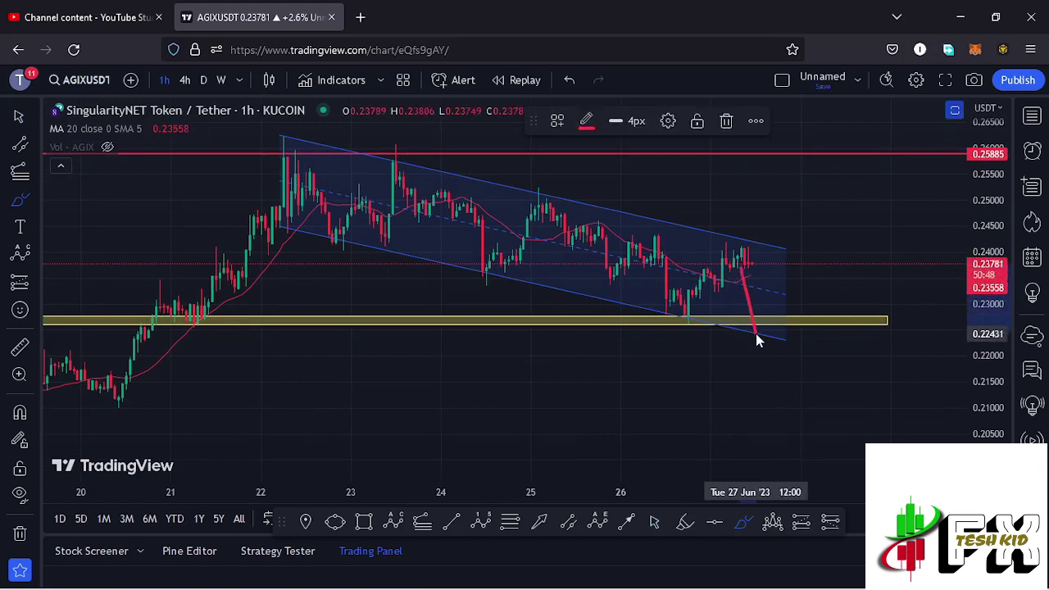
pyautogui.moveTo(758, 337)
pyautogui.mouseDown()
pyautogui.moveTo(762, 328)
pyautogui.moveTo(773, 397)
pyautogui.mouseUp()
# Step: Switch the chart to the 4-hour timeframe and examine the long-term Elliott wave count back to mid-2022
pyautogui.scroll(-2, 674, 396)
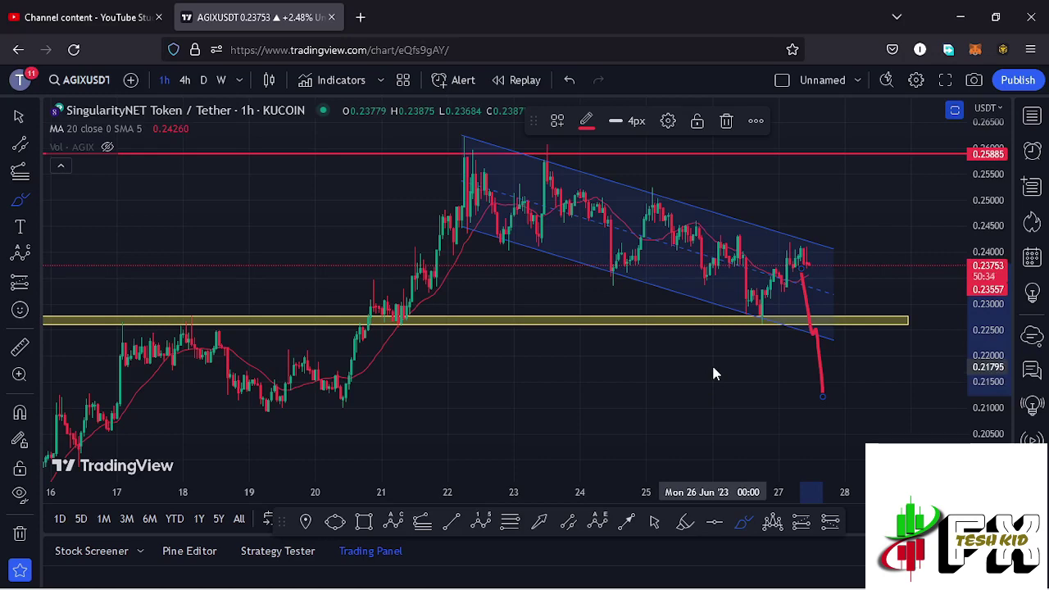
pyautogui.click(184, 79)
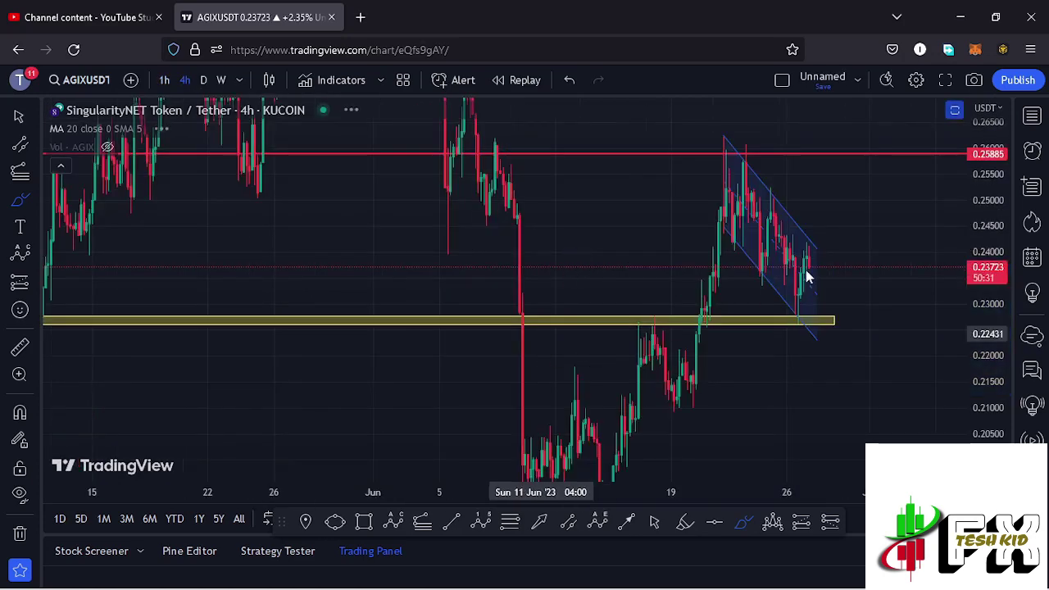
pyautogui.scroll(-1, 932, 258)
pyautogui.scroll(-5, 936, 264)
pyautogui.scroll(-7, 987, 218)
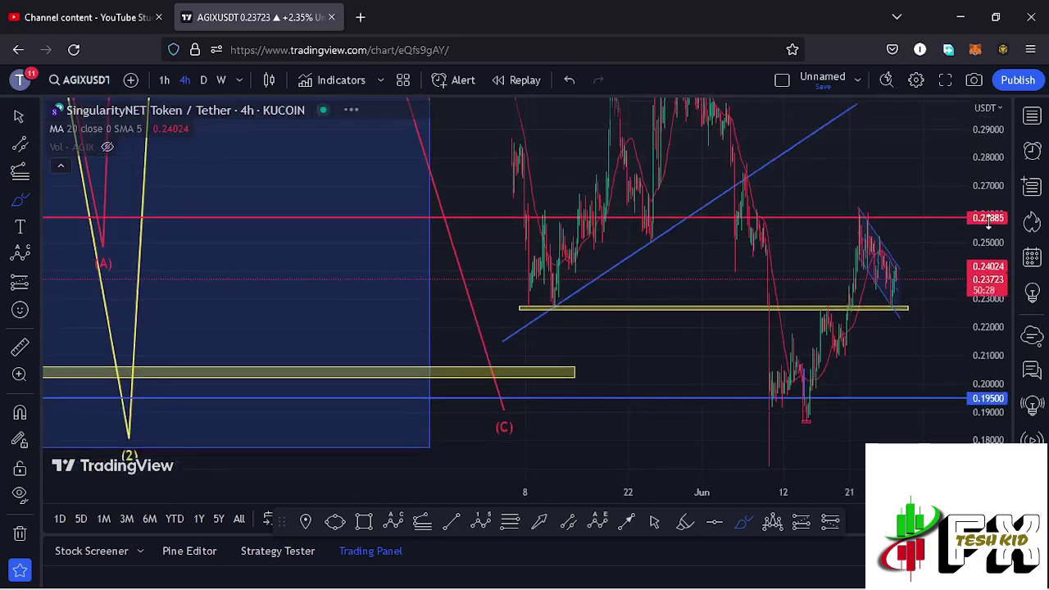
pyautogui.moveTo(987, 228); pyautogui.dragTo(986, 246)
pyautogui.scroll(-8, 768, 270)
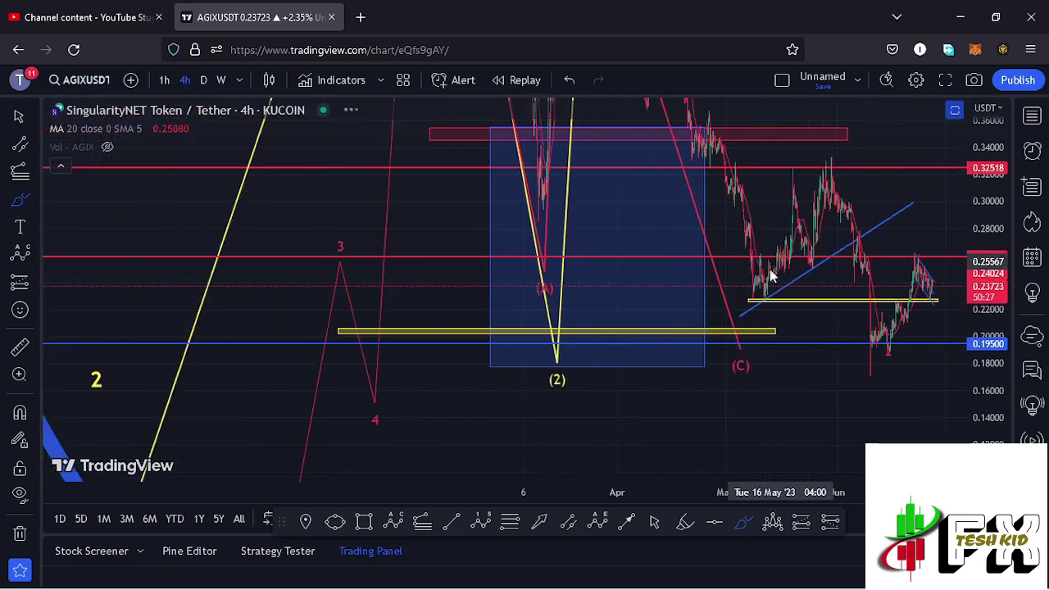
pyautogui.scroll(-7, 993, 187)
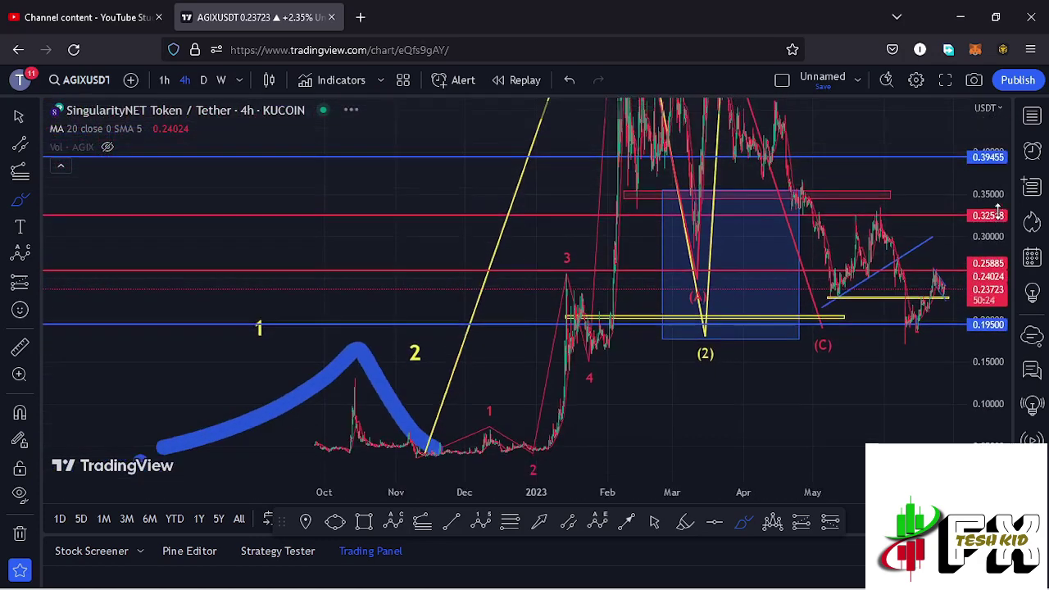
pyautogui.scroll(-5, 997, 224)
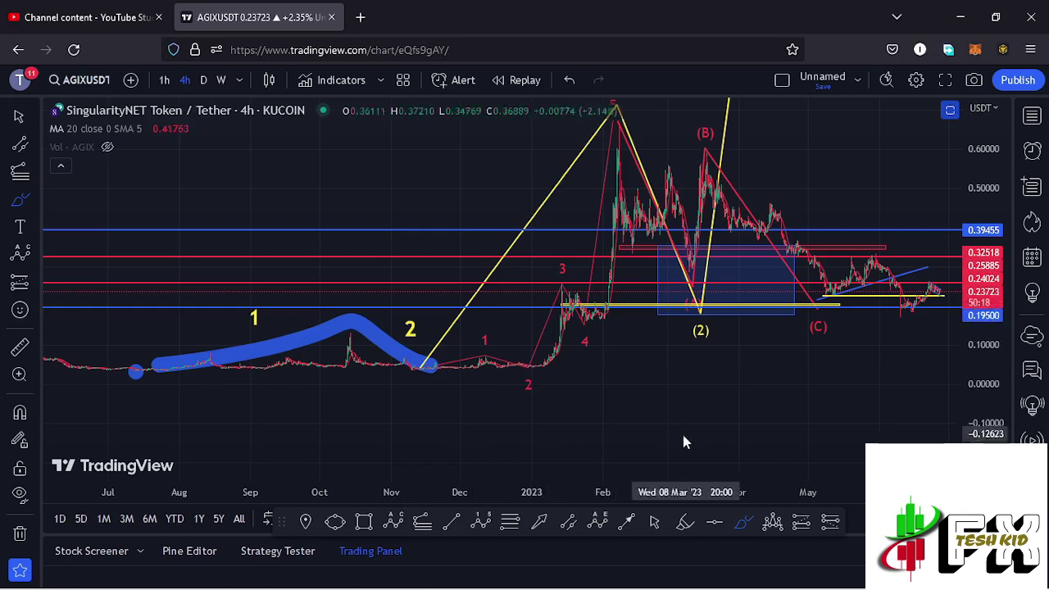
# Step: Move point (1) of the yellow Elliott wave down to about 0.688 at the February 2023 peak
pyautogui.moveTo(748, 361); pyautogui.dragTo(719, 391)
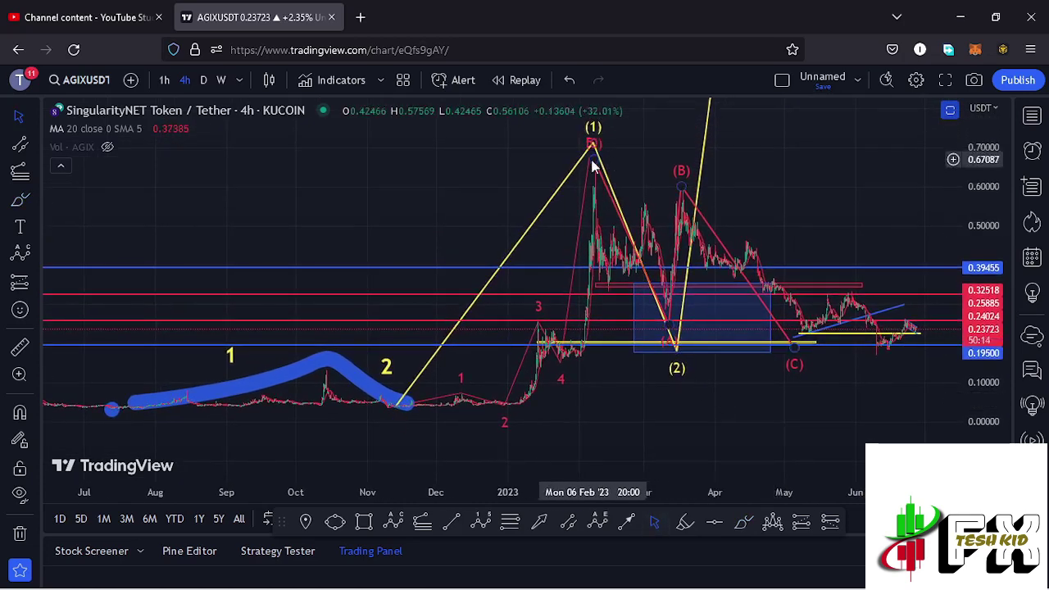
pyautogui.moveTo(982, 180); pyautogui.dragTo(979, 196)
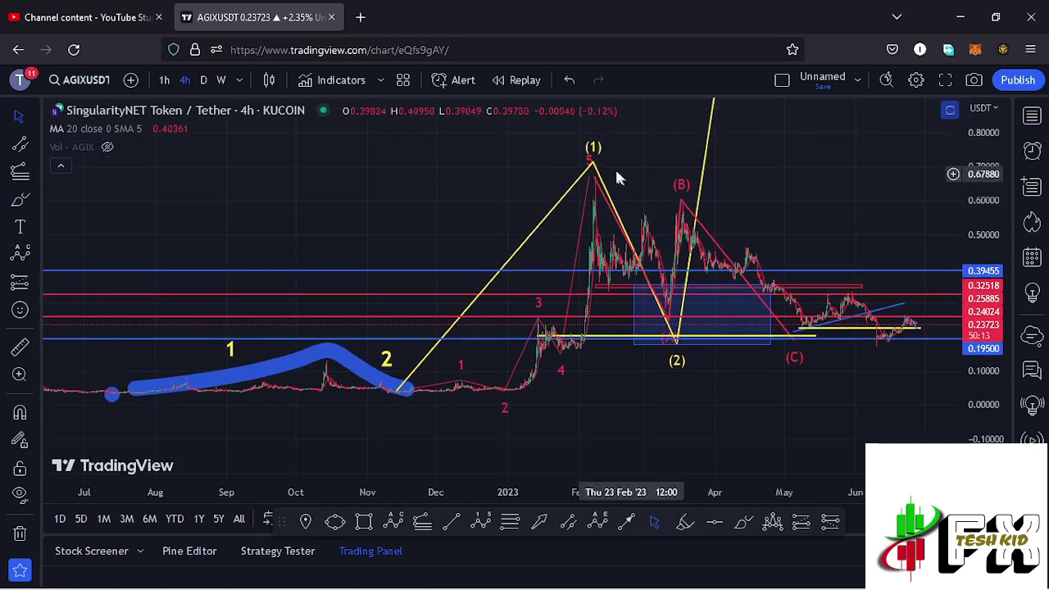
pyautogui.moveTo(594, 166); pyautogui.dragTo(595, 174)
pyautogui.scroll(2, 661, 250)
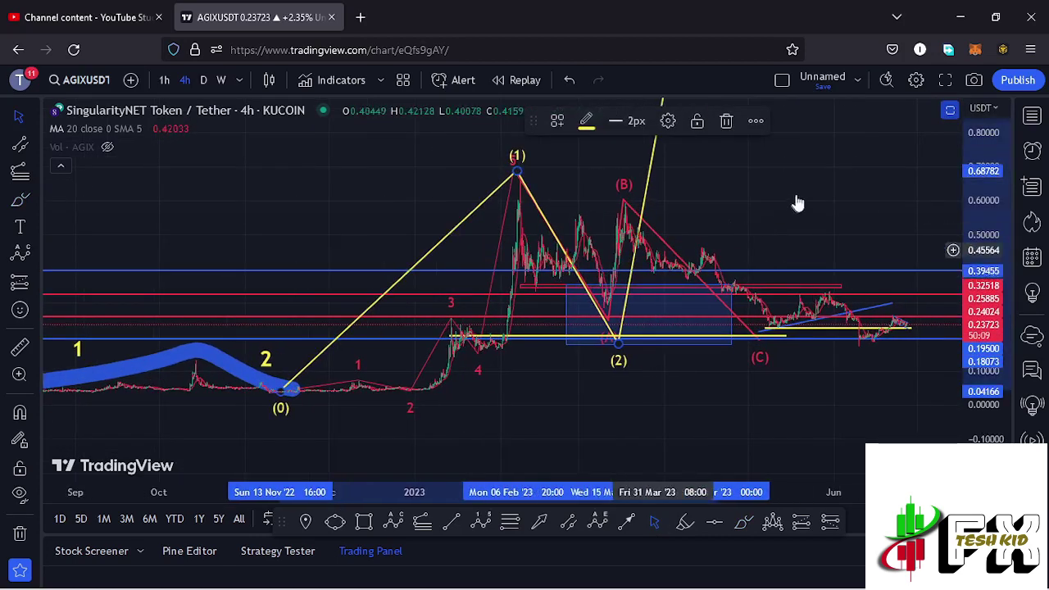
# Step: Extend the blue rectangle around wave (2) slightly so that it starts at 23 Feb '23 16:00
pyautogui.moveTo(805, 187); pyautogui.dragTo(798, 218)
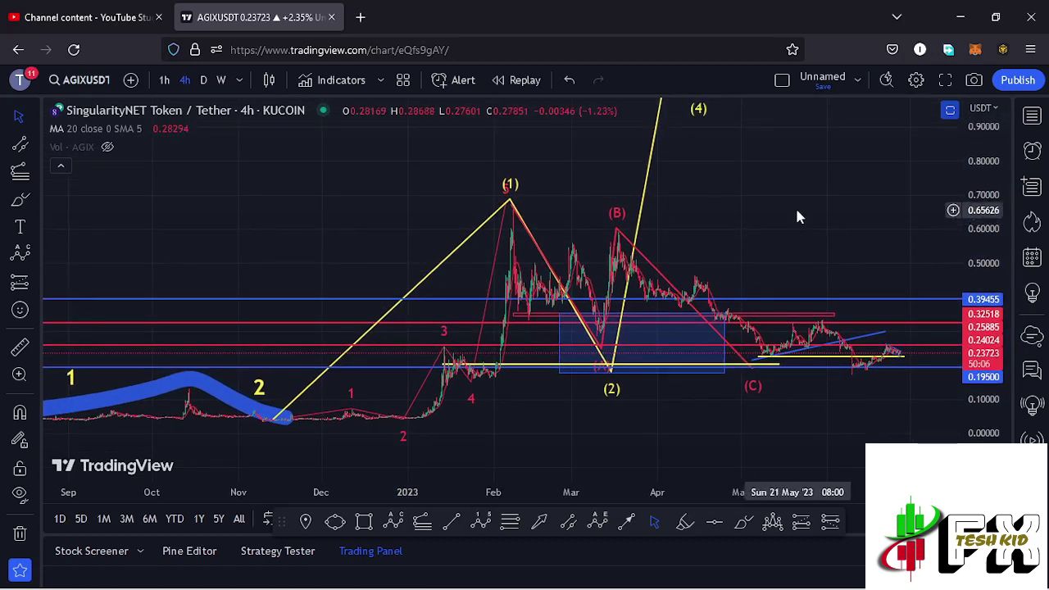
pyautogui.click(605, 347)
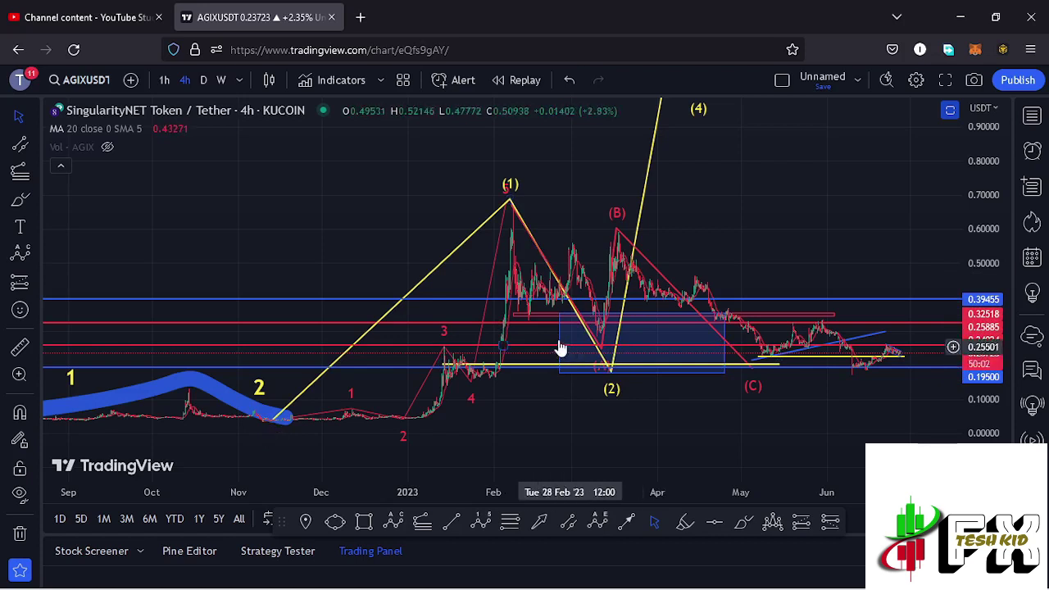
pyautogui.moveTo(561, 343)
pyautogui.mouseDown()
pyautogui.moveTo(588, 346)
pyautogui.moveTo(563, 355)
pyautogui.mouseUp()
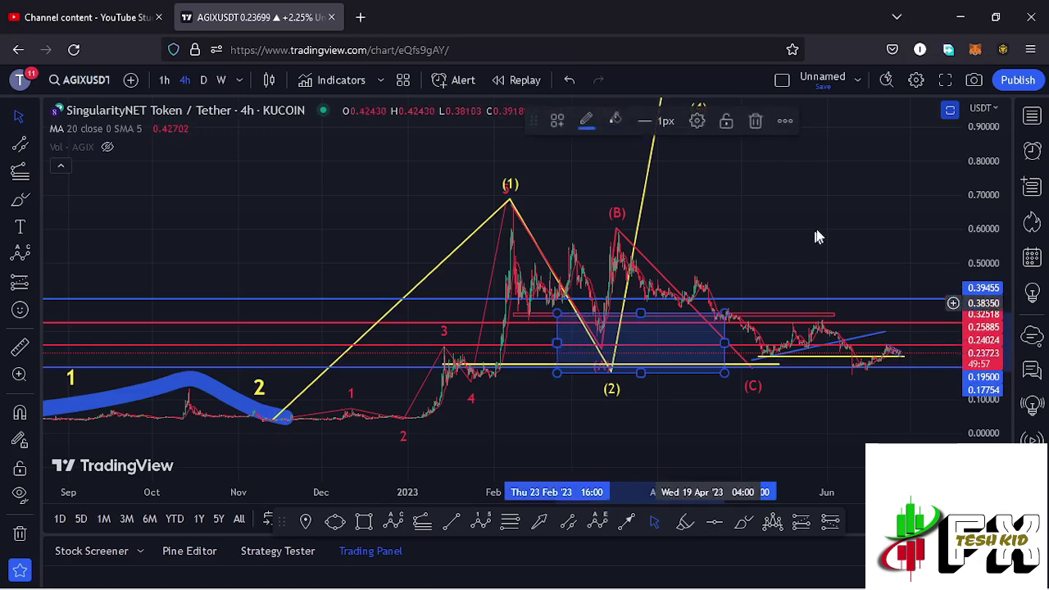
# Step: Bring the projected points (3) and (4) of the yellow Elliott wave into view above the current price action
pyautogui.moveTo(830, 237); pyautogui.dragTo(805, 264)
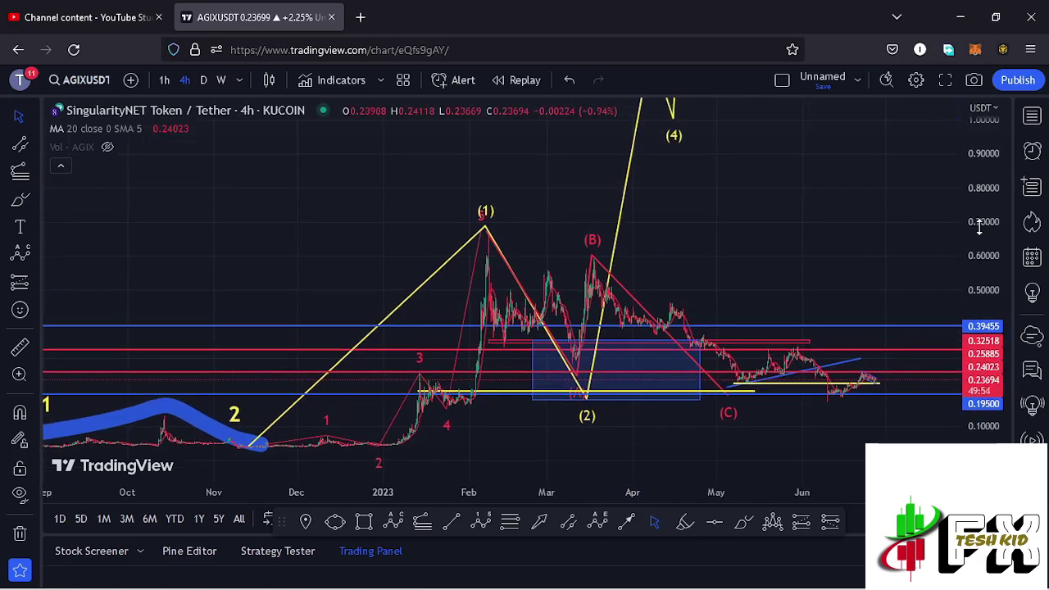
pyautogui.moveTo(980, 232); pyautogui.dragTo(969, 239)
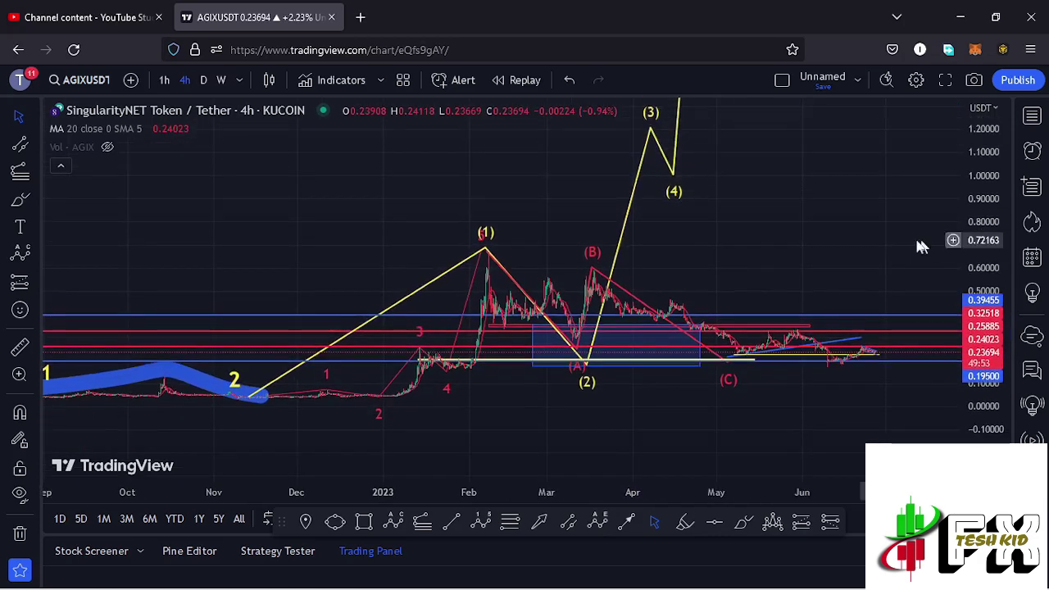
pyautogui.moveTo(857, 204); pyautogui.dragTo(845, 228)
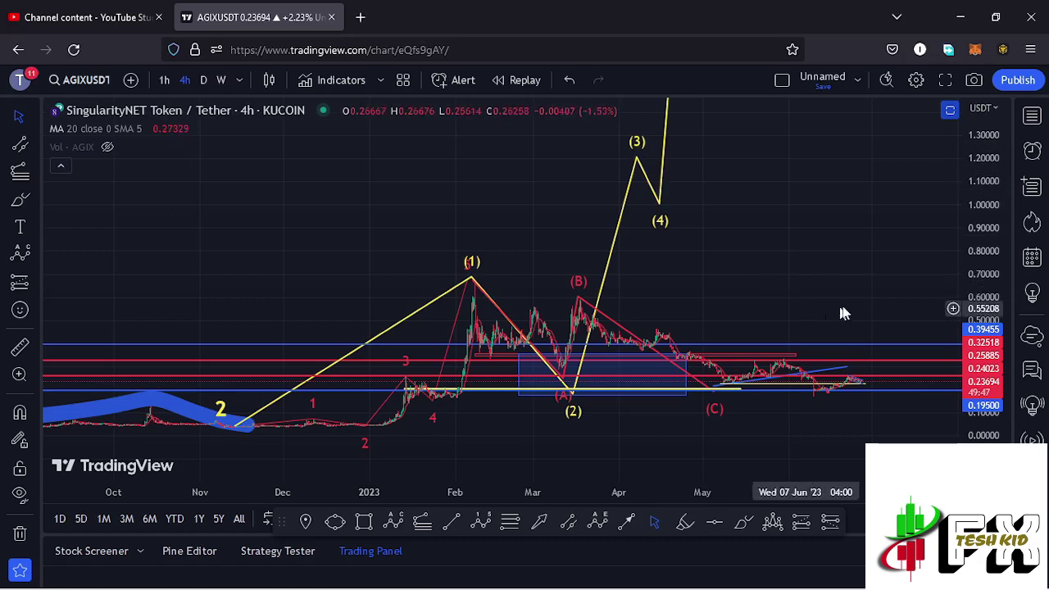
# Step: Draw an Elliott impulse wave 0–5 projecting upward from about 0.156 in mid-June 2023 to point 5 at about 0.845
pyautogui.moveTo(837, 311); pyautogui.dragTo(766, 301)
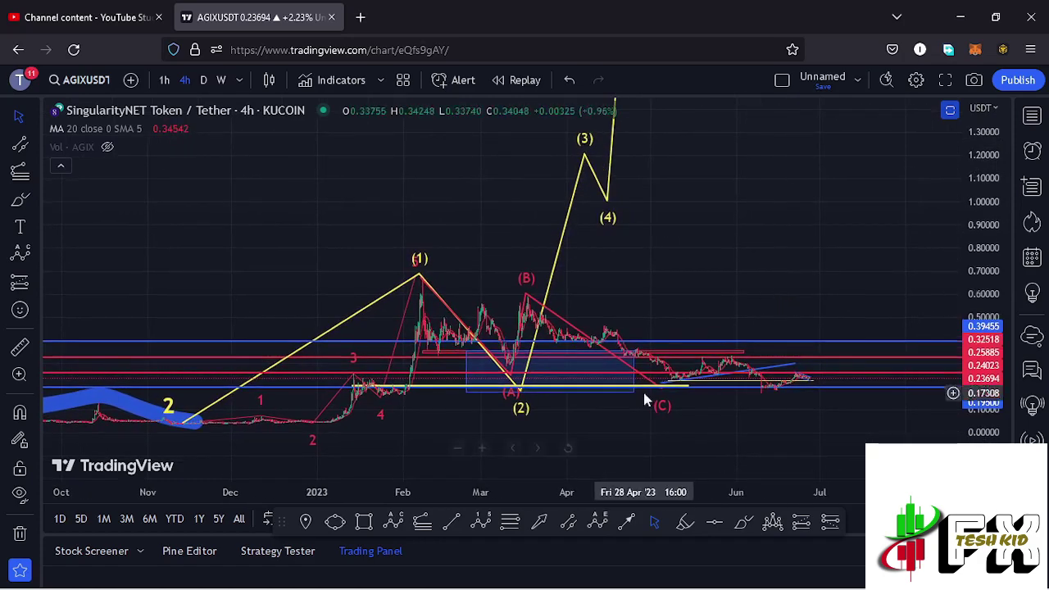
pyautogui.click(481, 521)
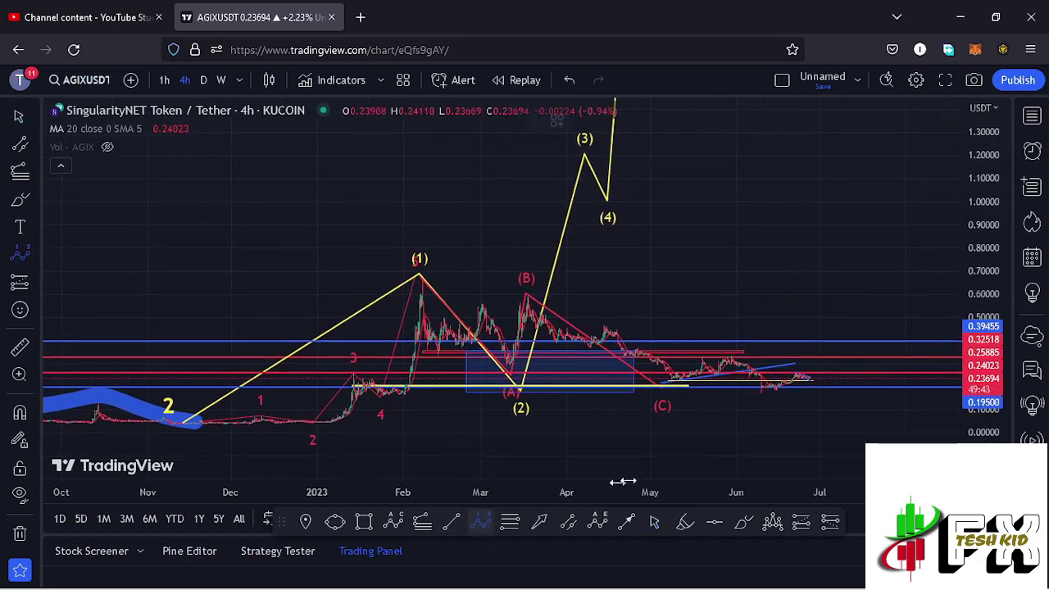
pyautogui.click(768, 396)
pyautogui.click(781, 336)
pyautogui.click(804, 359)
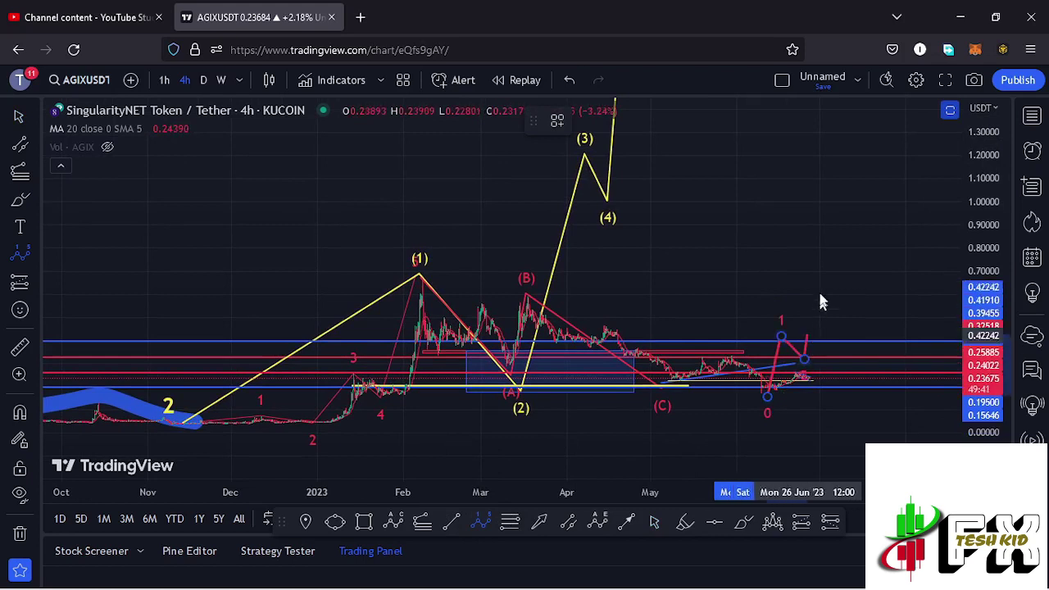
pyautogui.click(831, 304)
pyautogui.click(861, 238)
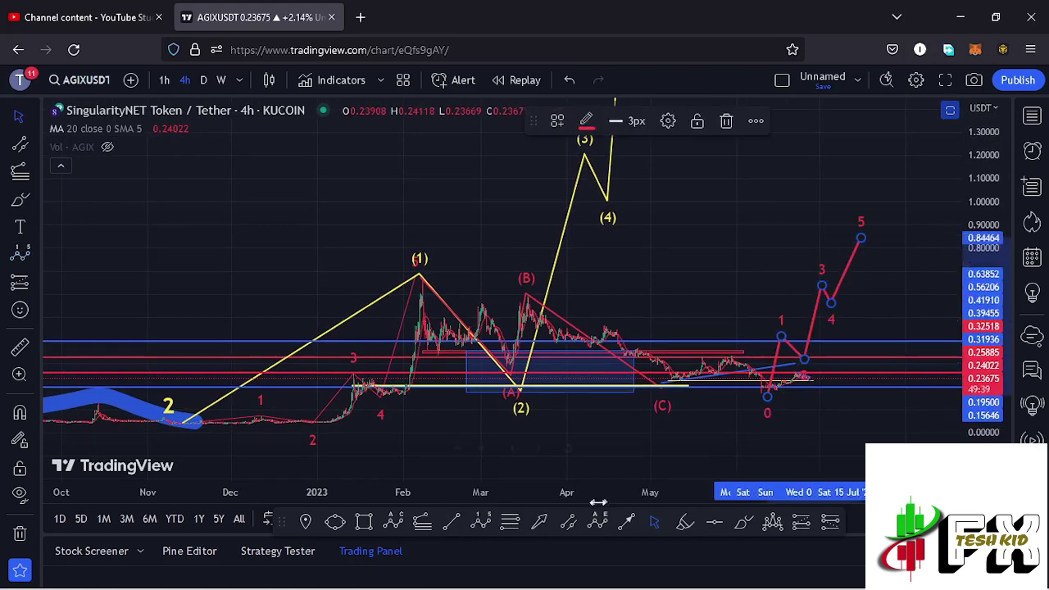
# Step: Add an Elliott ABC correction from point 5, with (A) at about 0.609, (B) at about 0.788 and (C) at about 0.525
pyautogui.click(395, 523)
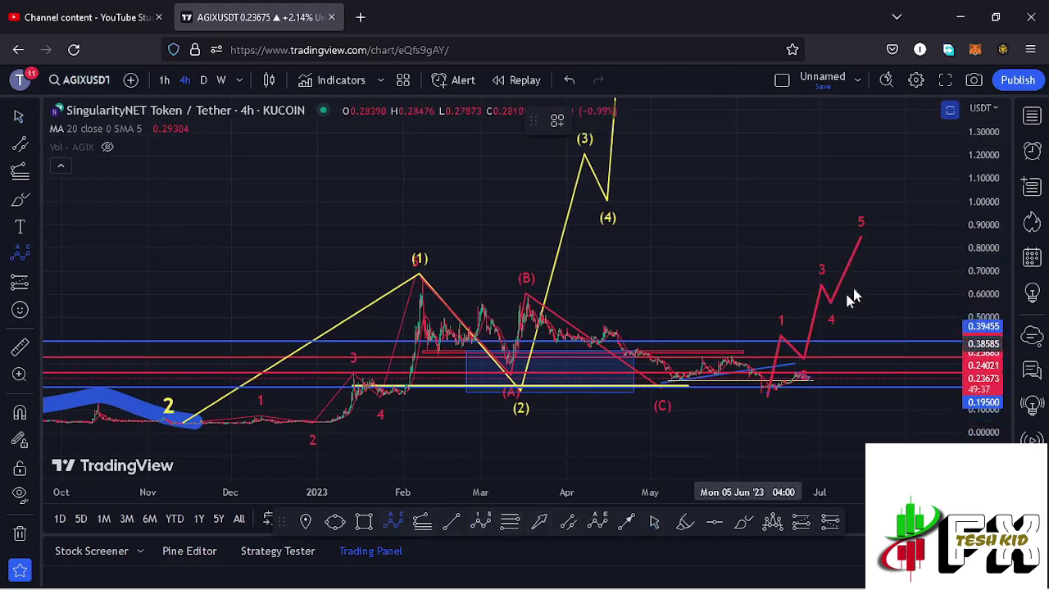
pyautogui.click(859, 240)
pyautogui.click(874, 292)
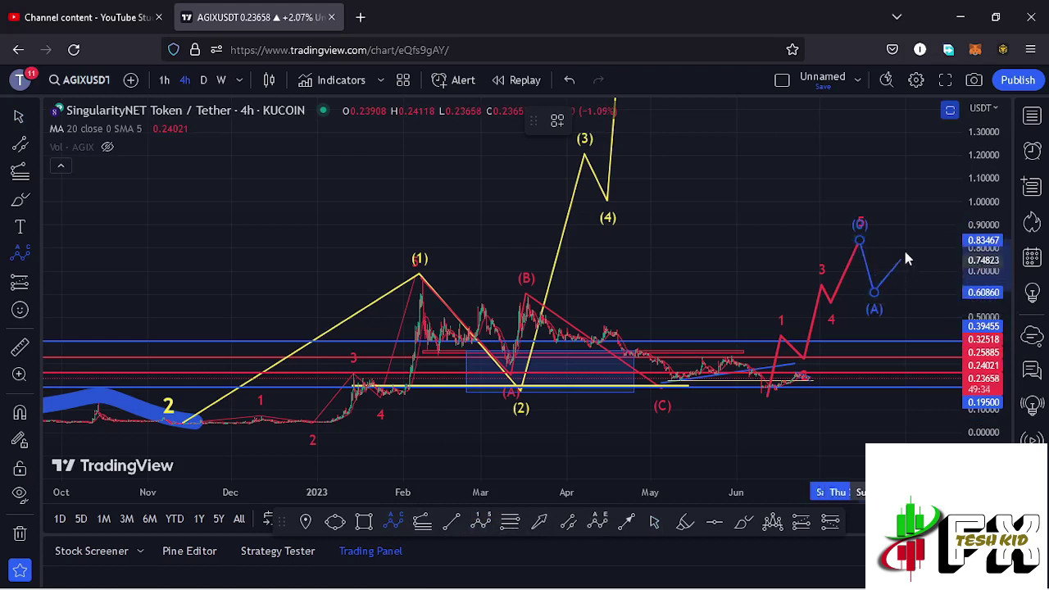
pyautogui.click(905, 252)
pyautogui.click(925, 316)
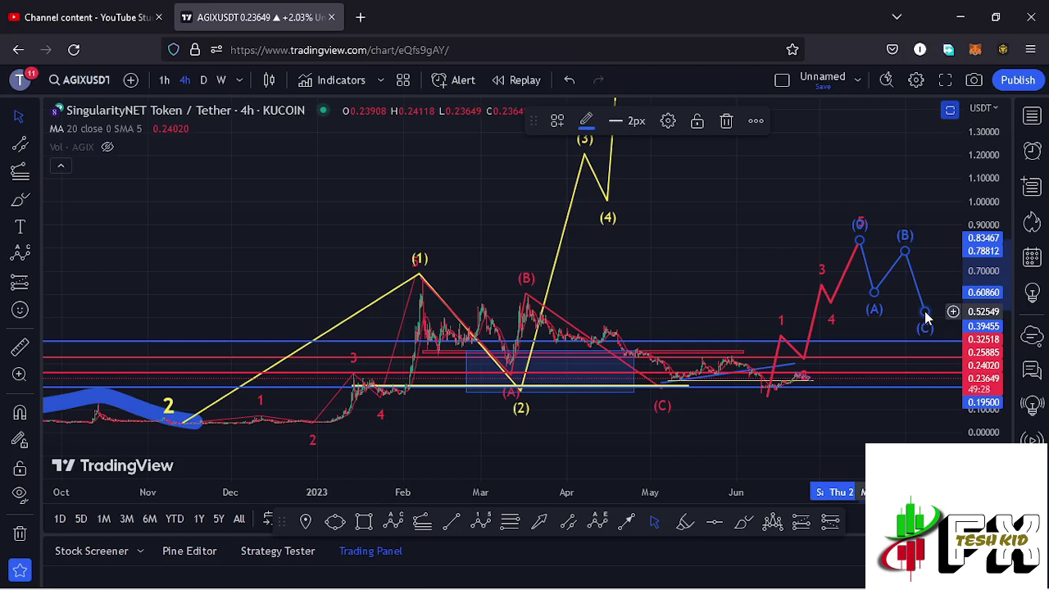
pyautogui.click(821, 217)
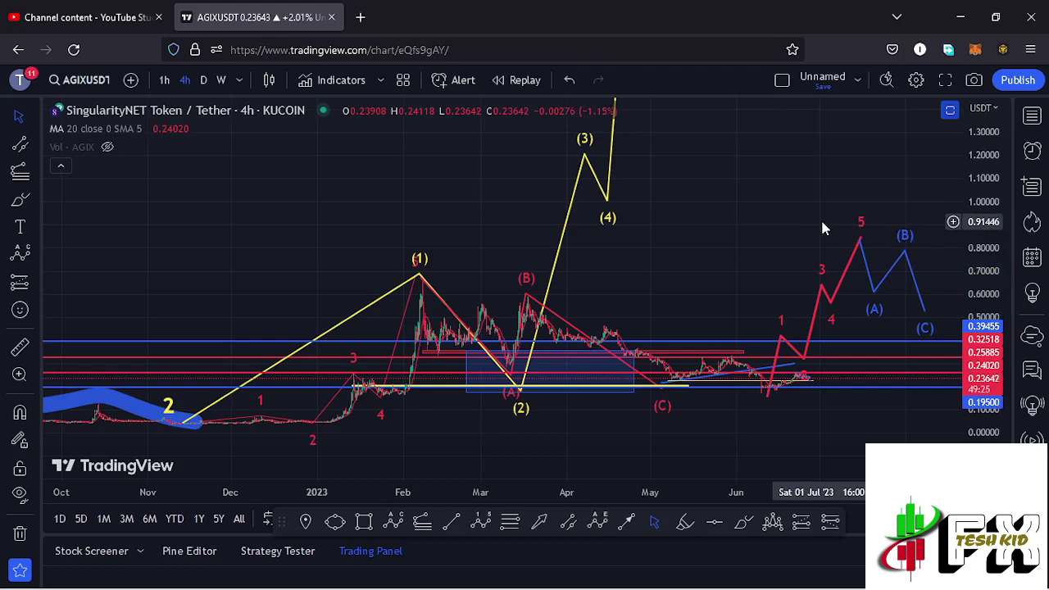
# Step: Restore the indicator panes below the price chart and examine the RSI in a maximized pane before returning to the full layout
pyautogui.moveTo(811, 225); pyautogui.dragTo(798, 237)
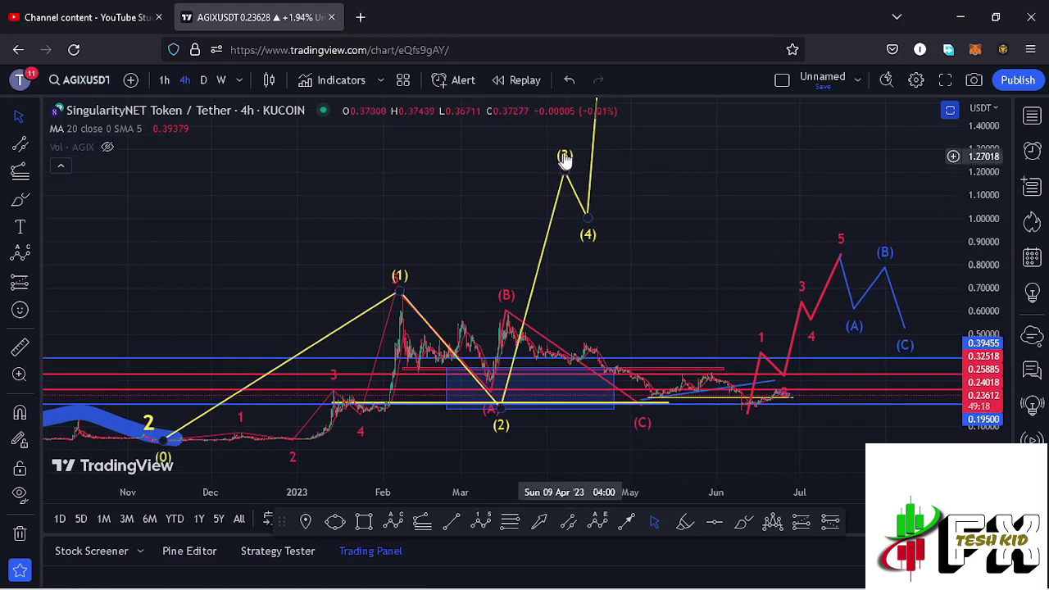
pyautogui.moveTo(717, 277); pyautogui.dragTo(720, 250)
pyautogui.doubleClick(710, 264)
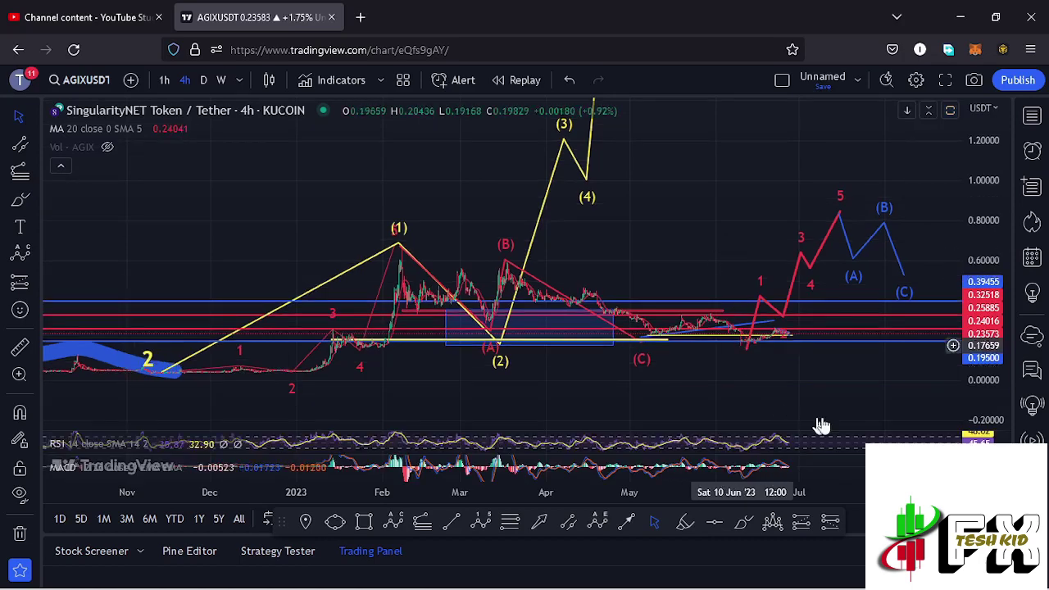
pyautogui.click(958, 444)
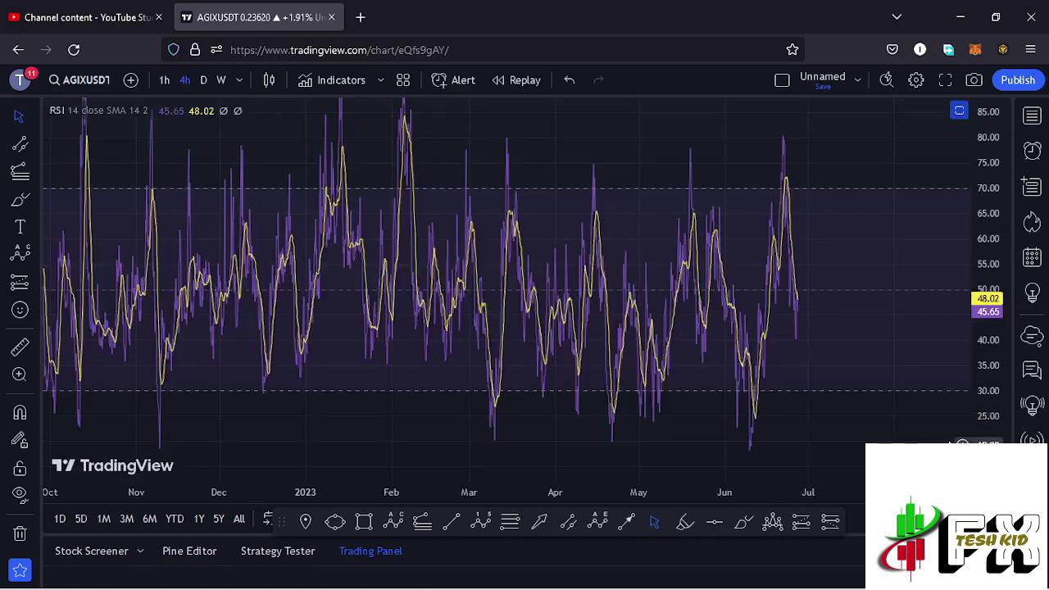
pyautogui.click(959, 110)
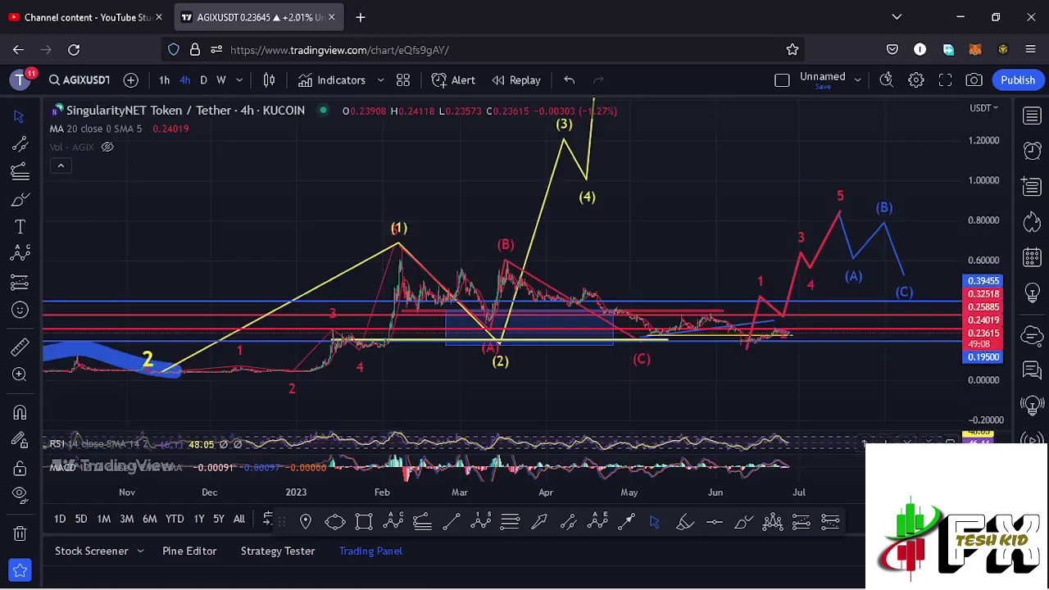
# Step: Maximize the MACD pane, examine its recent swings from March to June 2023 up close, and return to the full layout
pyautogui.click(951, 467)
pyautogui.scroll(6, 844, 399)
pyautogui.moveTo(593, 353); pyautogui.dragTo(846, 372)
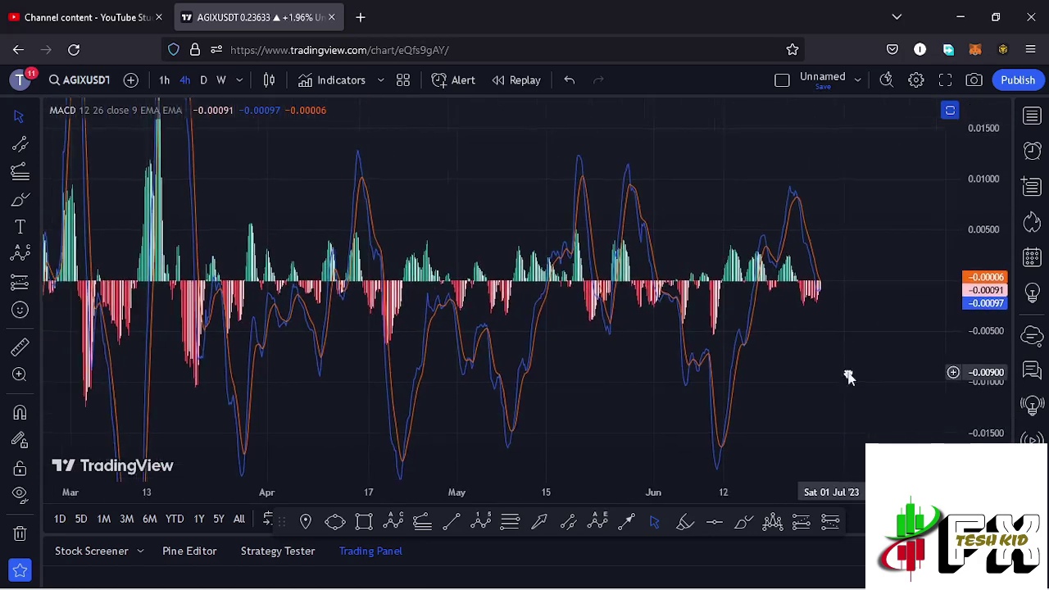
pyautogui.scroll(3, 810, 377)
pyautogui.doubleClick(776, 364)
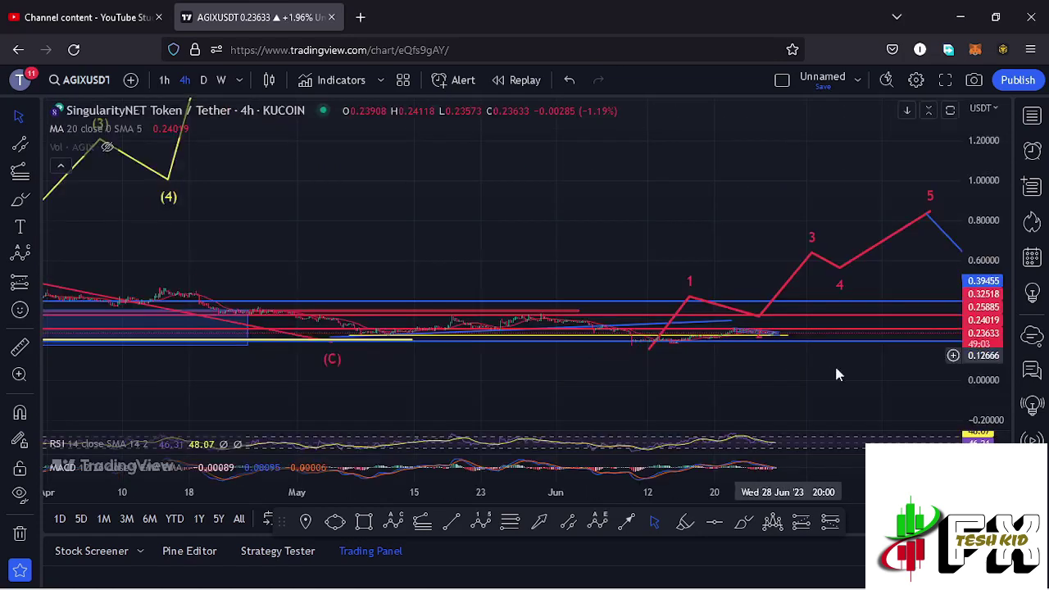